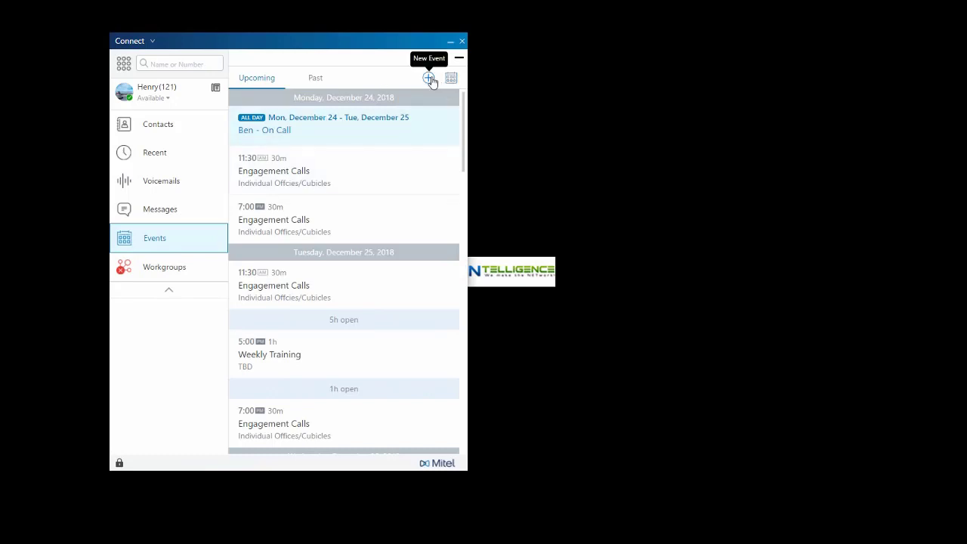
- Start a new event named "New Meeting" with "meeting room" as its on-site location
click(429, 78)
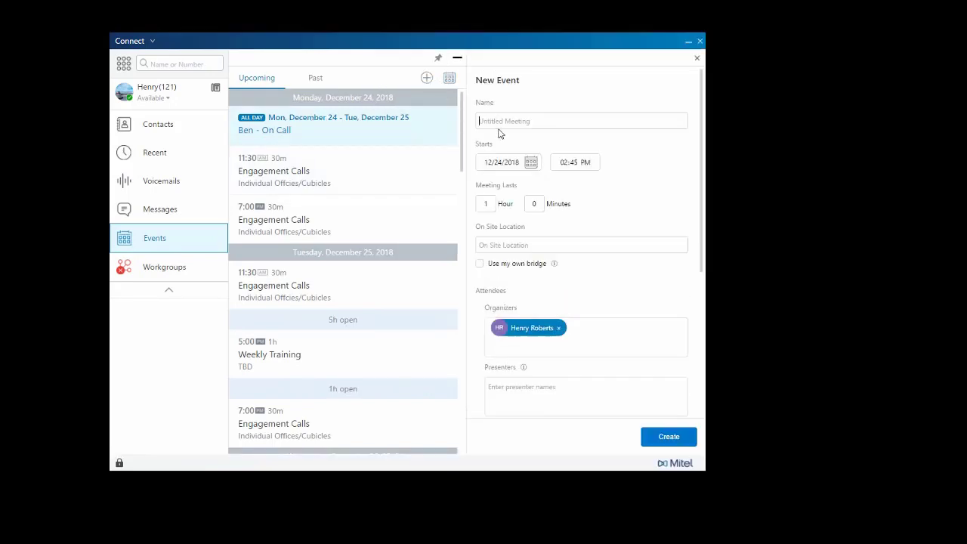
text(New Meeting)
click(498, 245)
text(meet)
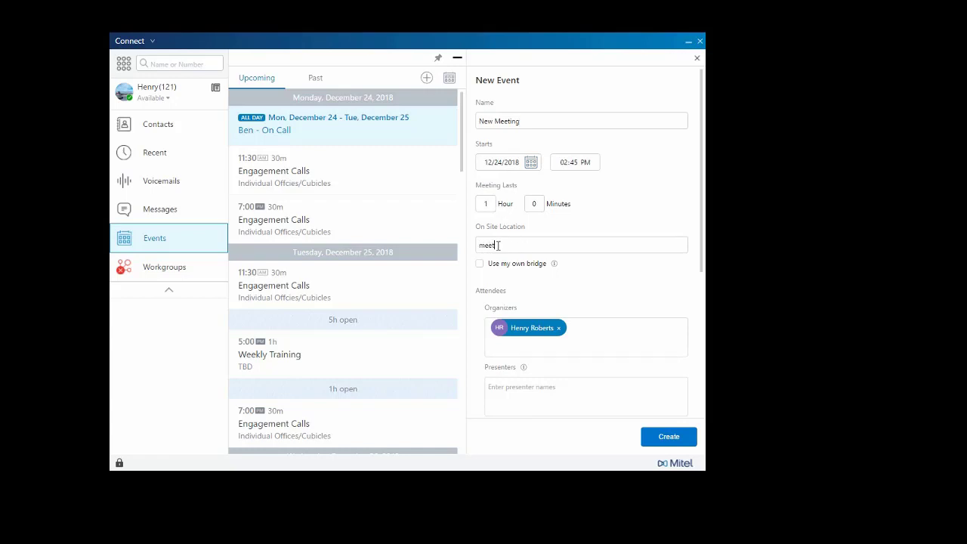
text(ing room)
- Add the suggested contact as a presenter of the new event
scroll(594, 224, down, 3)
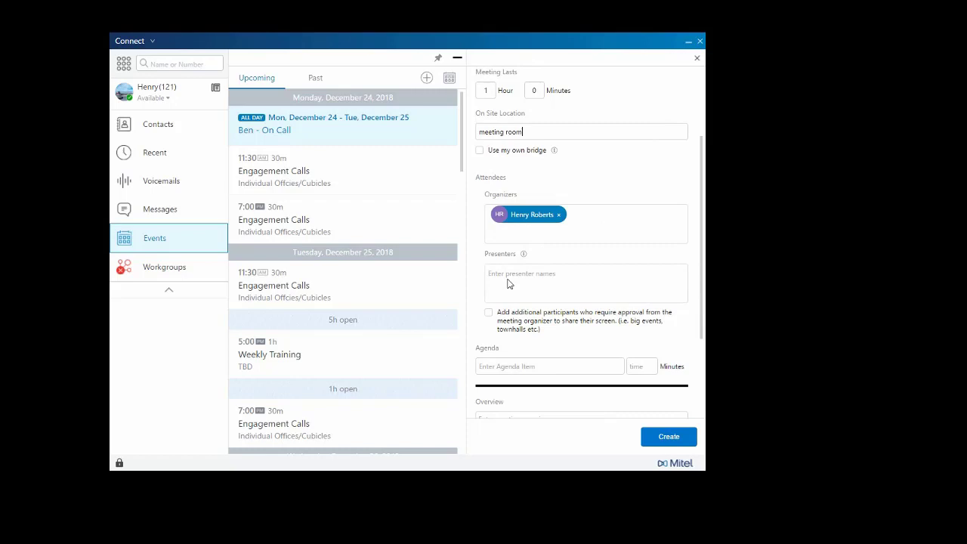
click(518, 274)
text(rikk)
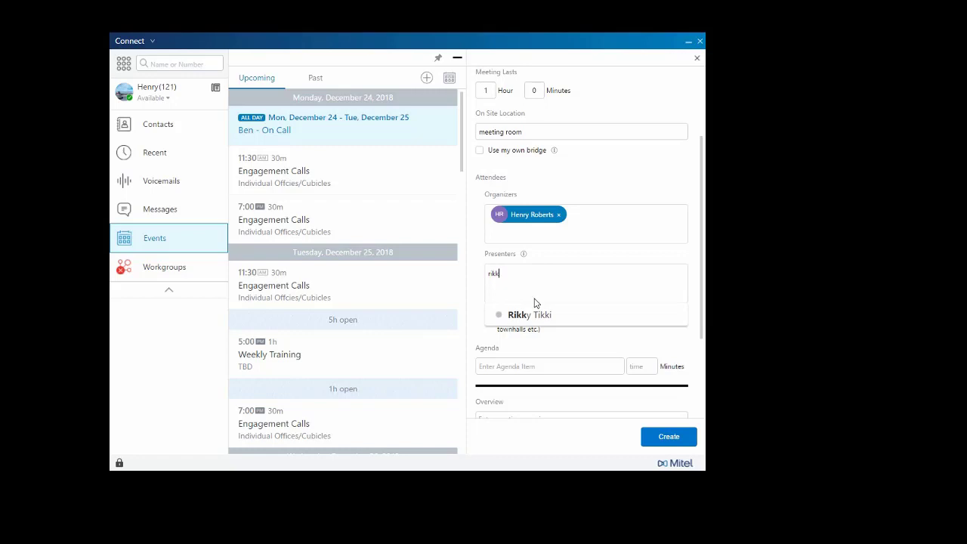
click(514, 315)
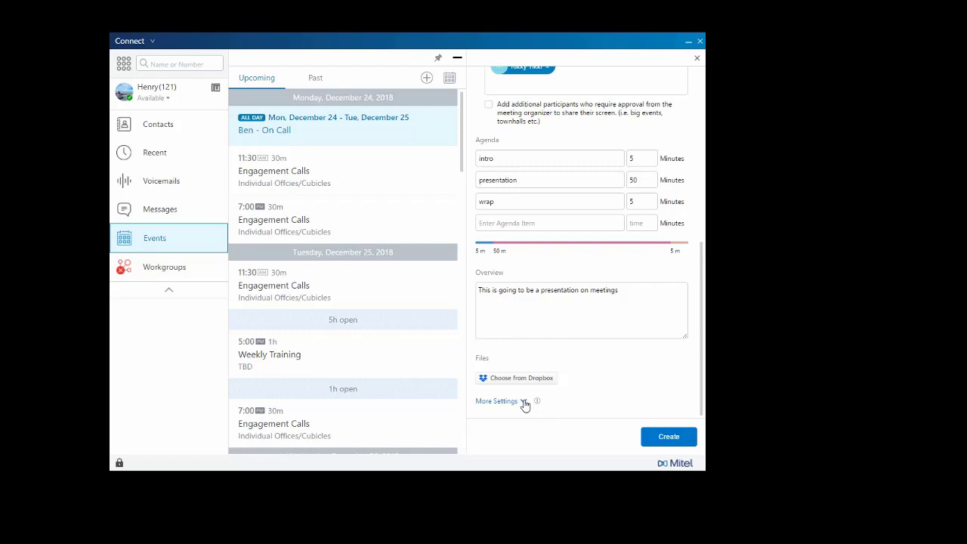
- In the event's additional settings, set arrival announcements to prompt participants to record their name and announce them
click(523, 402)
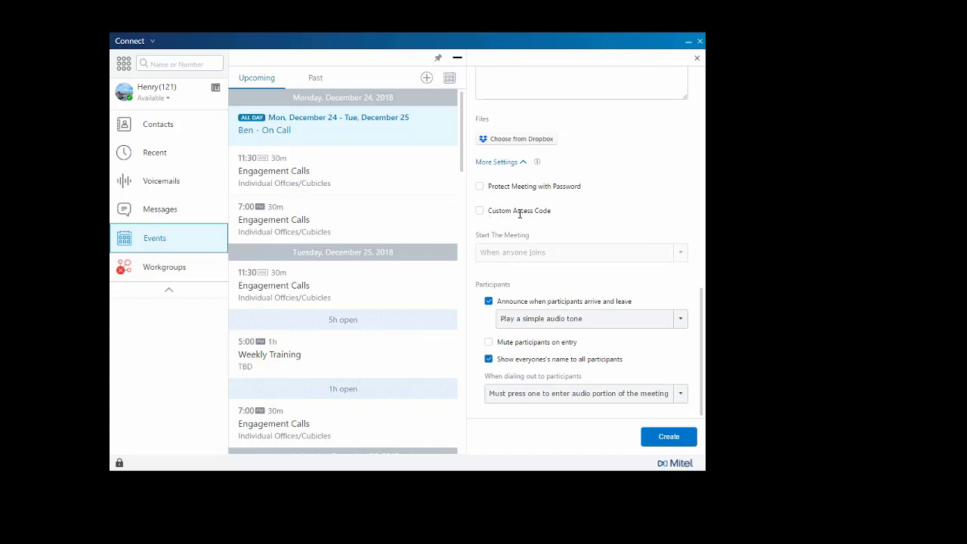
click(539, 320)
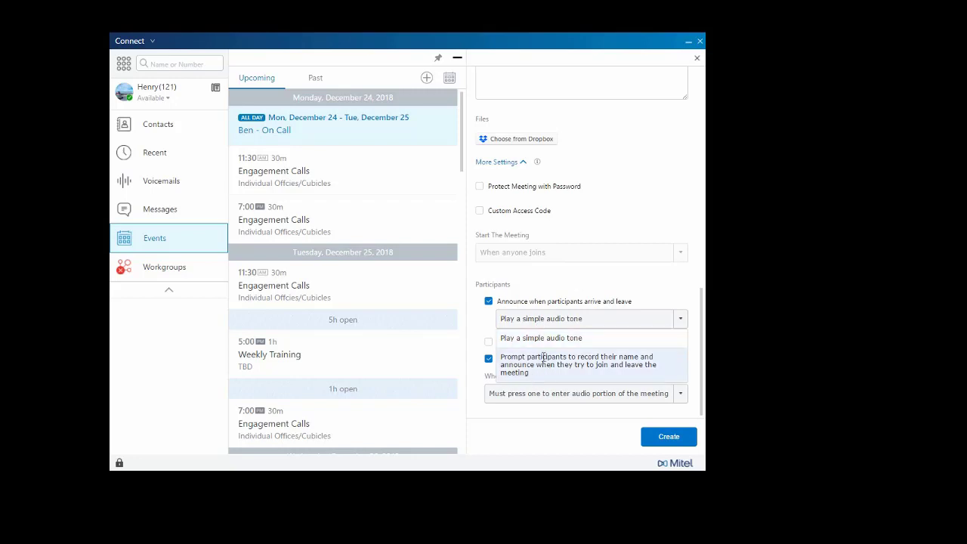
click(544, 359)
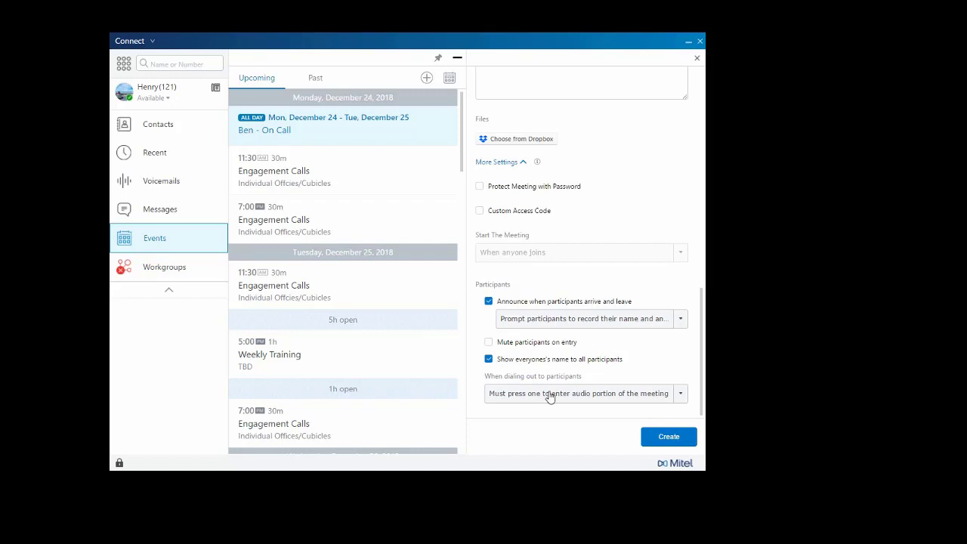
- Require dialed-out participants to press one to enter the audio portion, and create the meeting
click(550, 394)
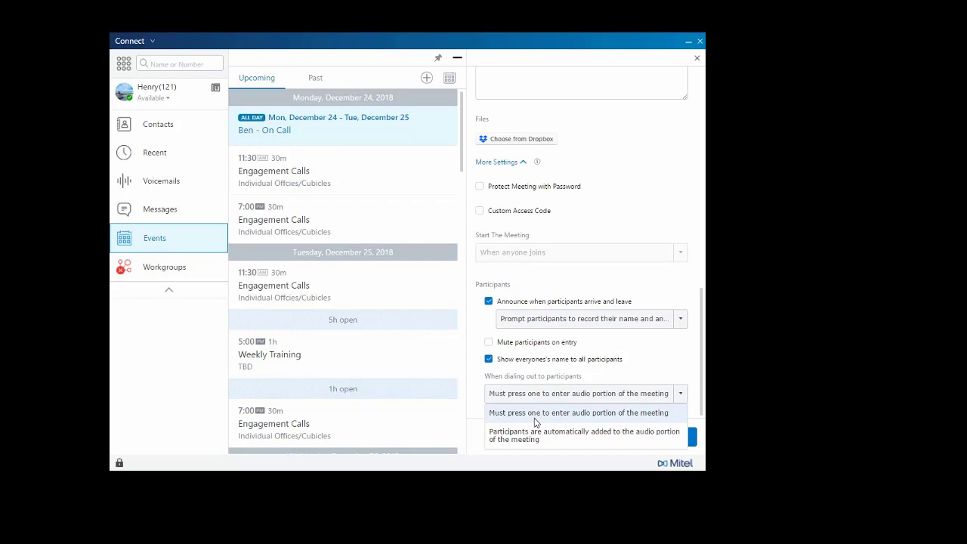
click(535, 414)
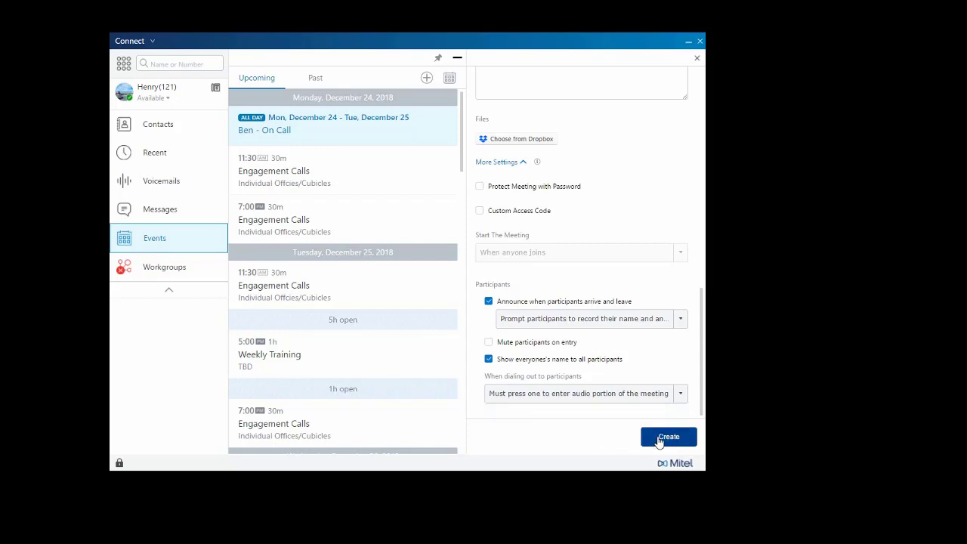
click(658, 442)
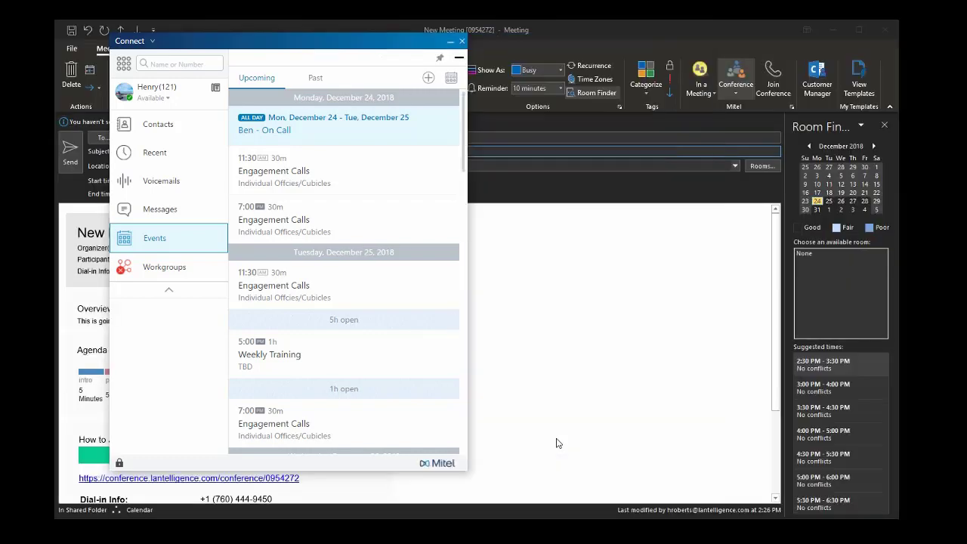
- Switch to the generated Outlook invitation and review its body, recipients and the attendee selection list without changing them
click(541, 341)
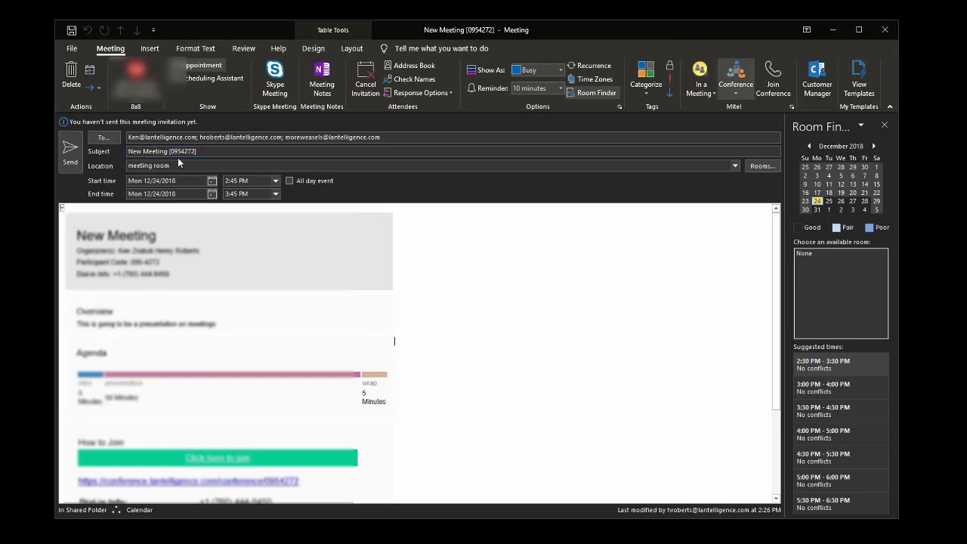
scroll(277, 317, down, 5)
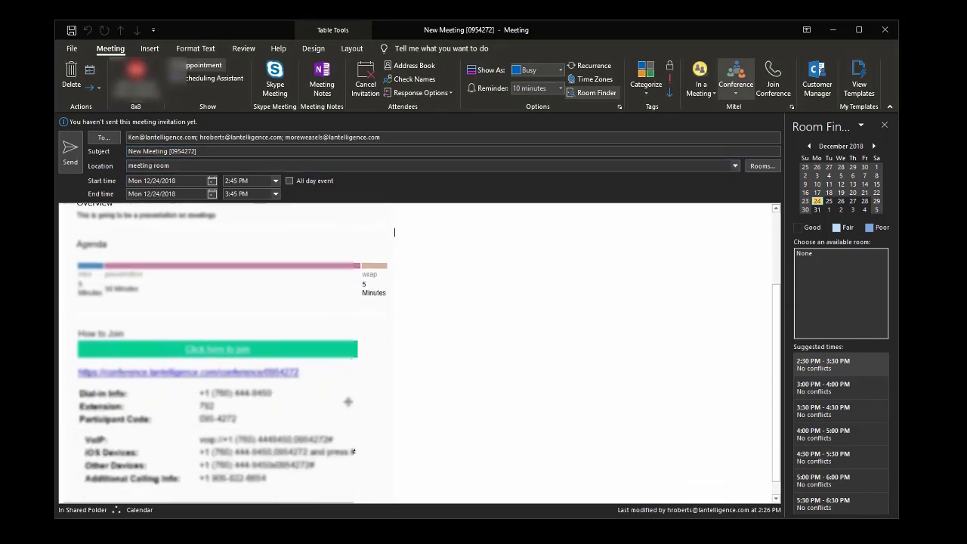
scroll(468, 437, up, 5)
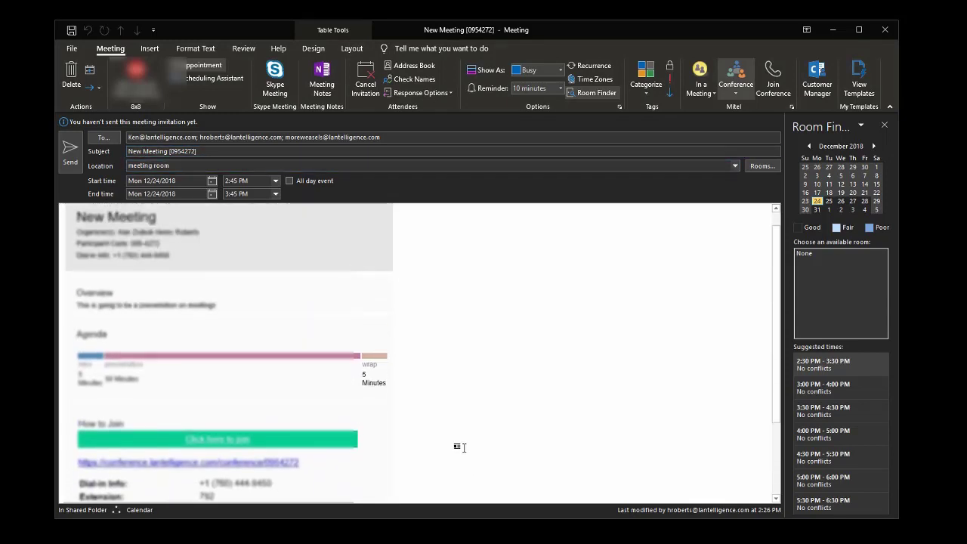
click(104, 139)
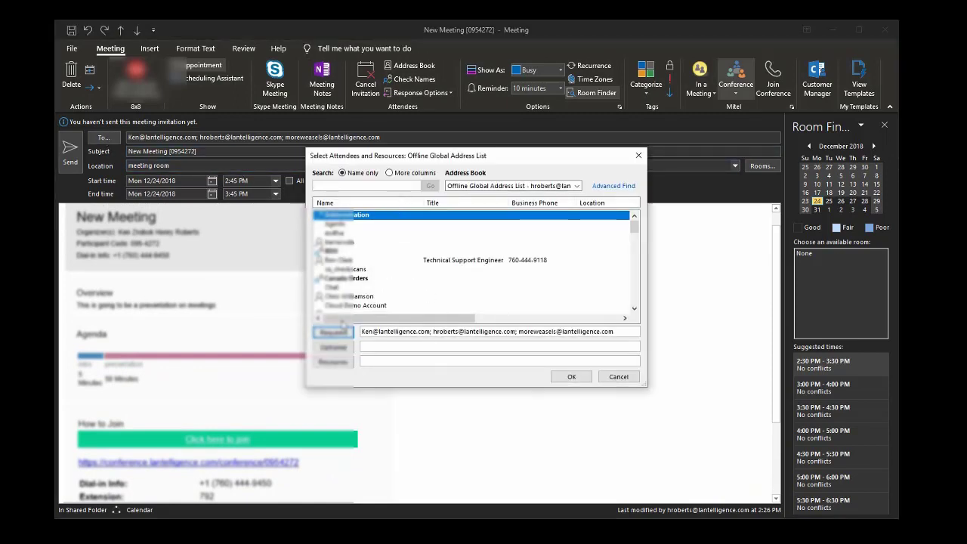
click(611, 377)
click(428, 138)
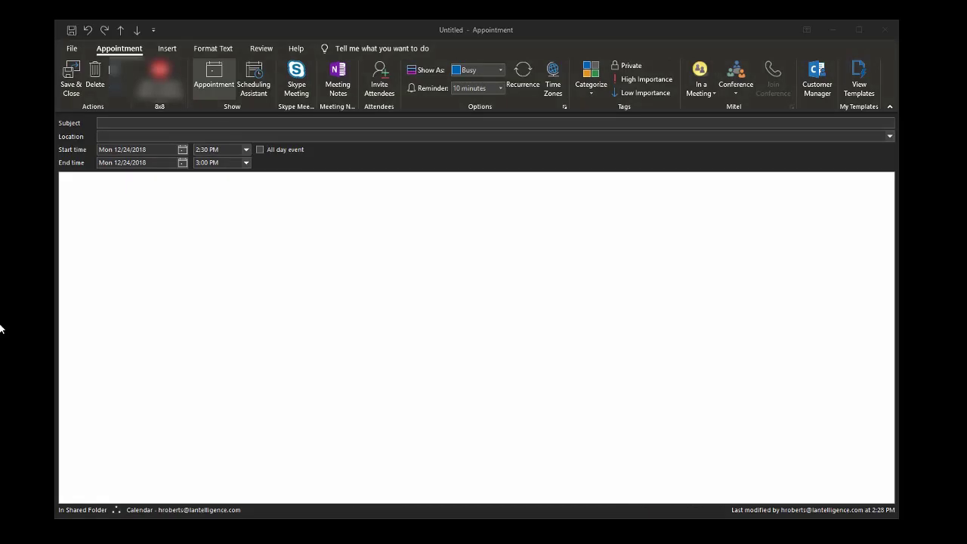
- Give the blank appointment the subject "New Meeting" and the location "the dial in information"
click(154, 124)
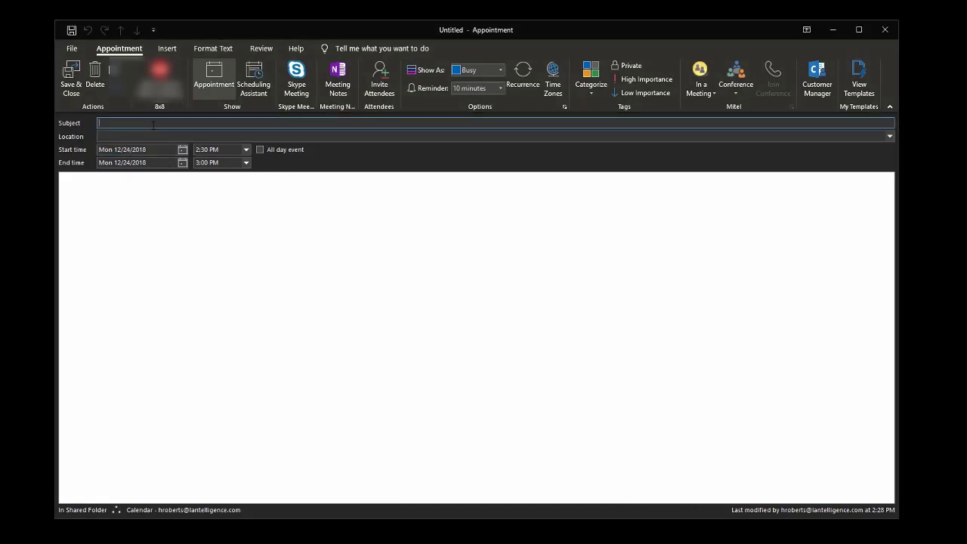
text(New Meeting)
click(146, 138)
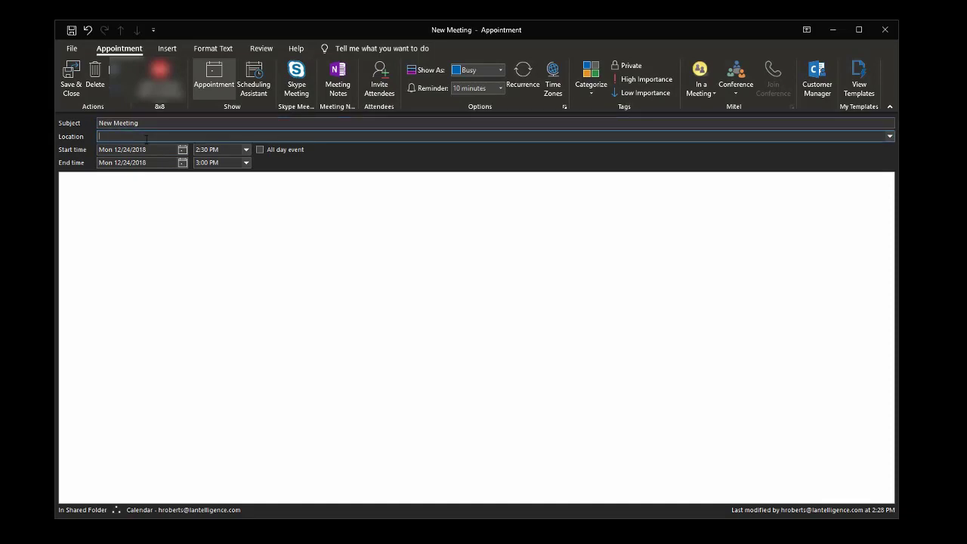
text(the dial in information)
- Turn the appointment into a meeting invitation and add the suggested contact as its recipient
click(378, 84)
click(199, 136)
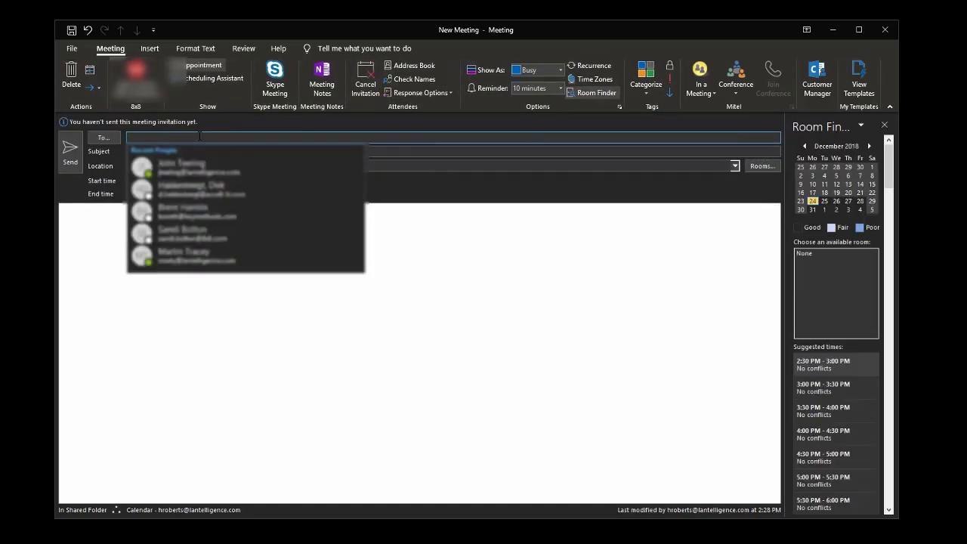
text(nkk)
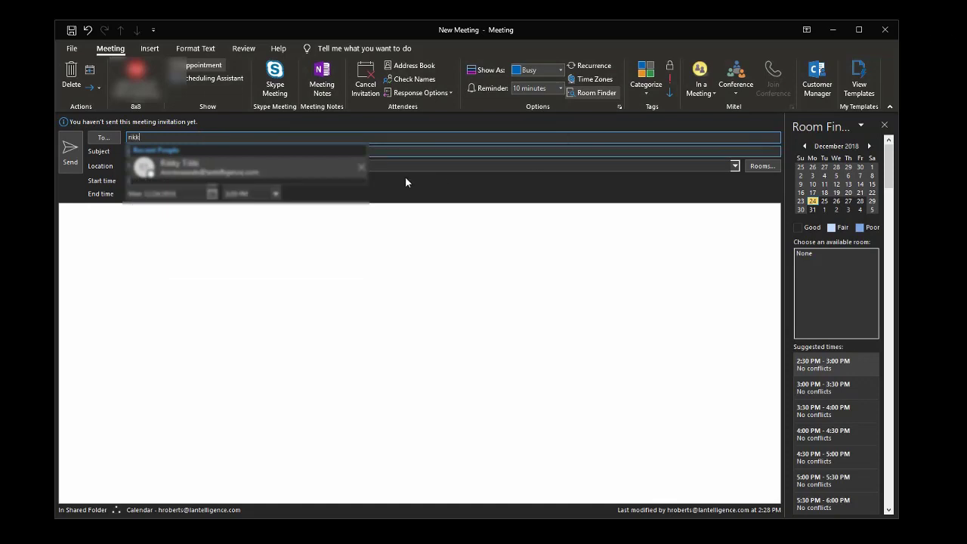
click(197, 167)
- Insert the Mitel conference join details into the body of the meeting invitation
click(151, 231)
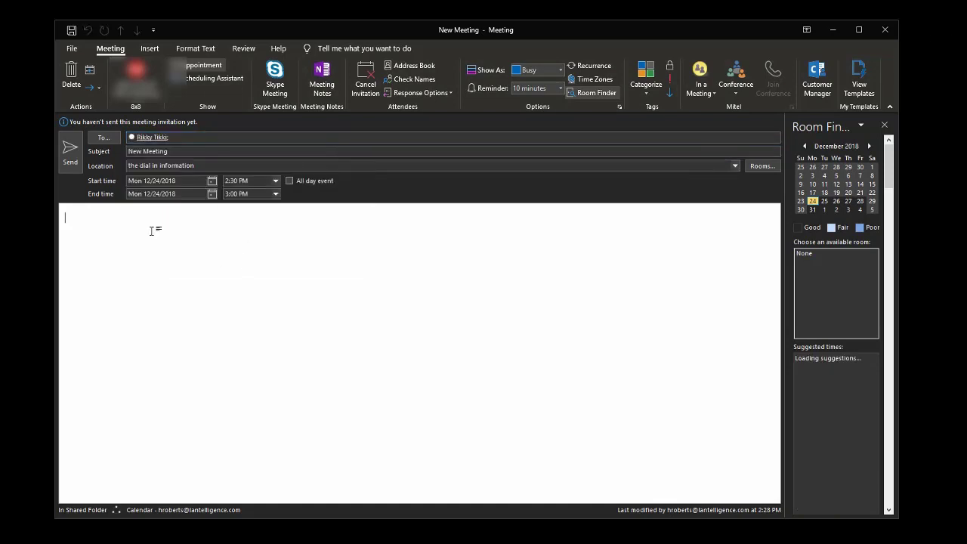
click(150, 48)
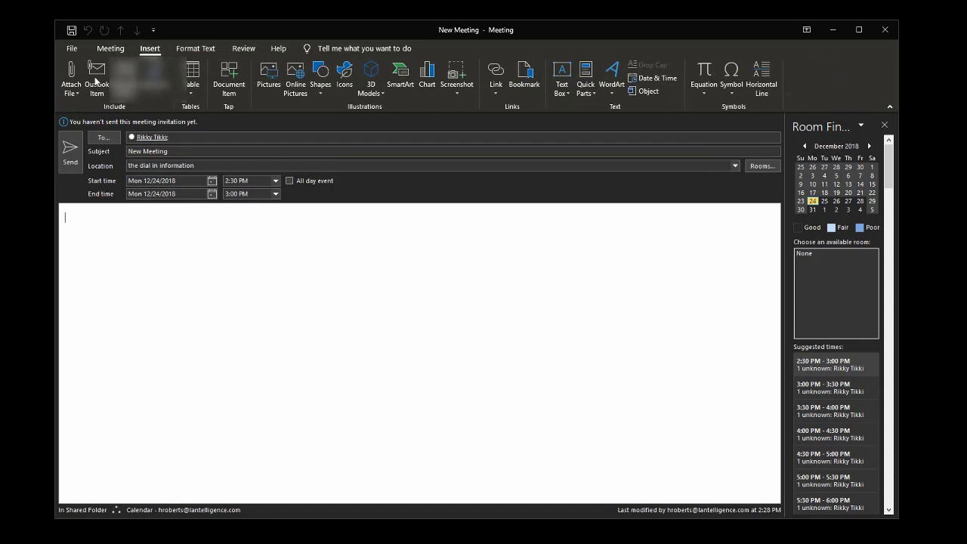
click(102, 48)
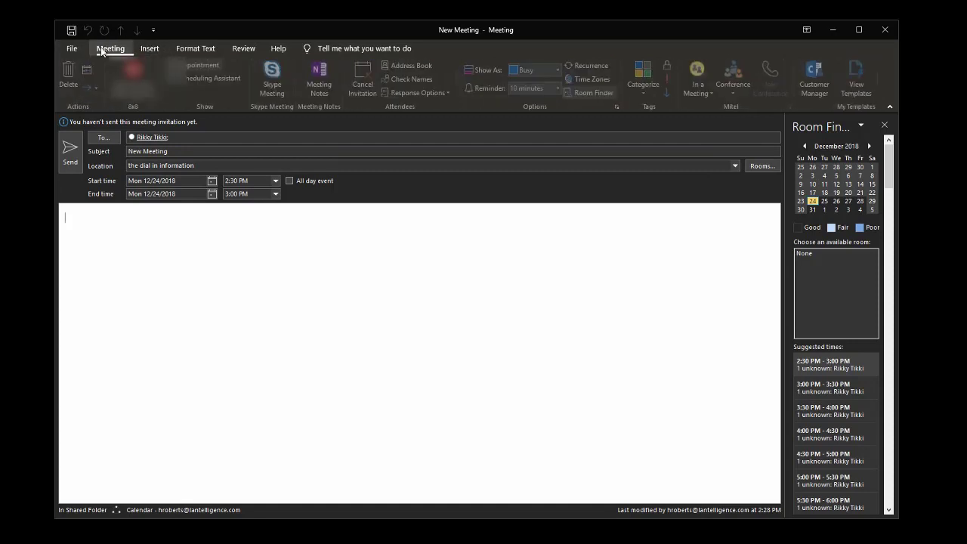
click(123, 231)
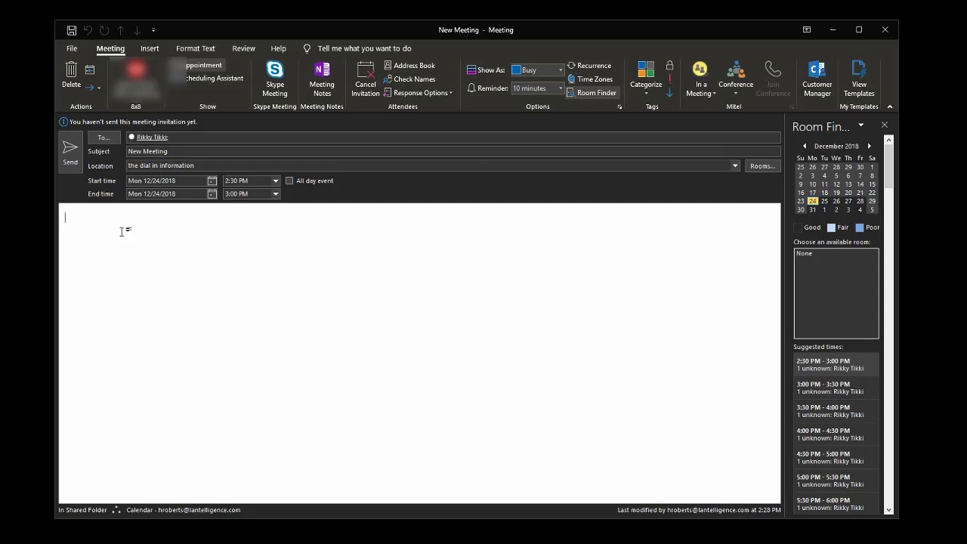
click(731, 76)
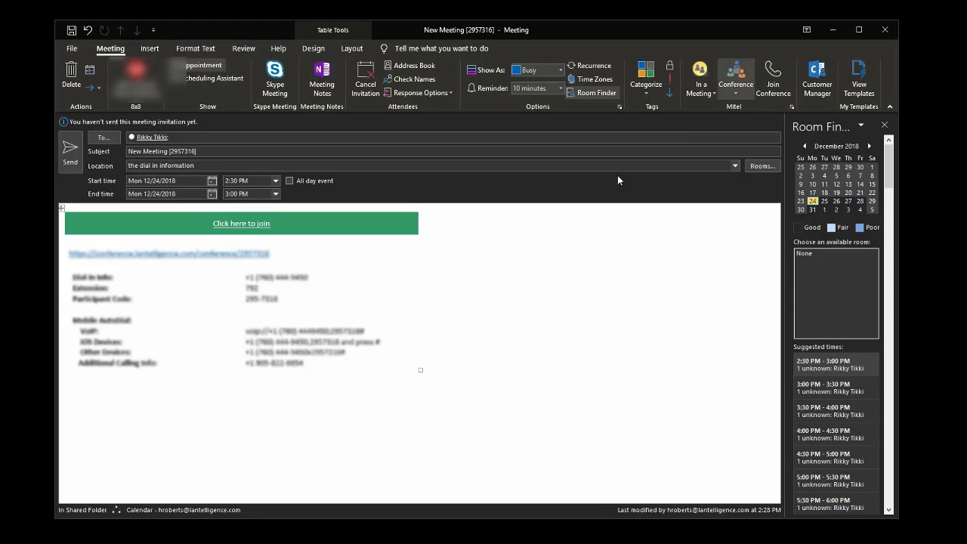
- Open the conference settings for the invitation, review the access, meeting type and participant options, and accept them
click(735, 95)
click(747, 134)
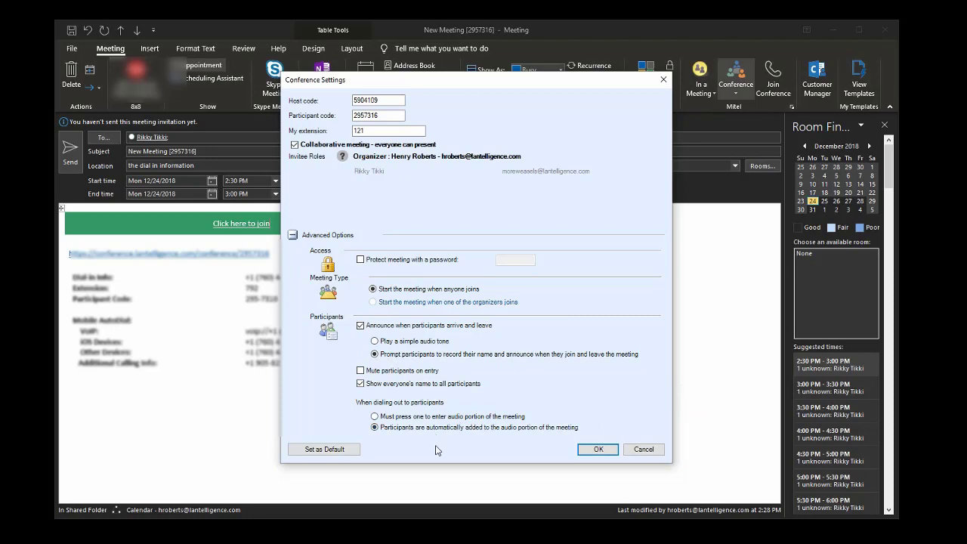
click(597, 449)
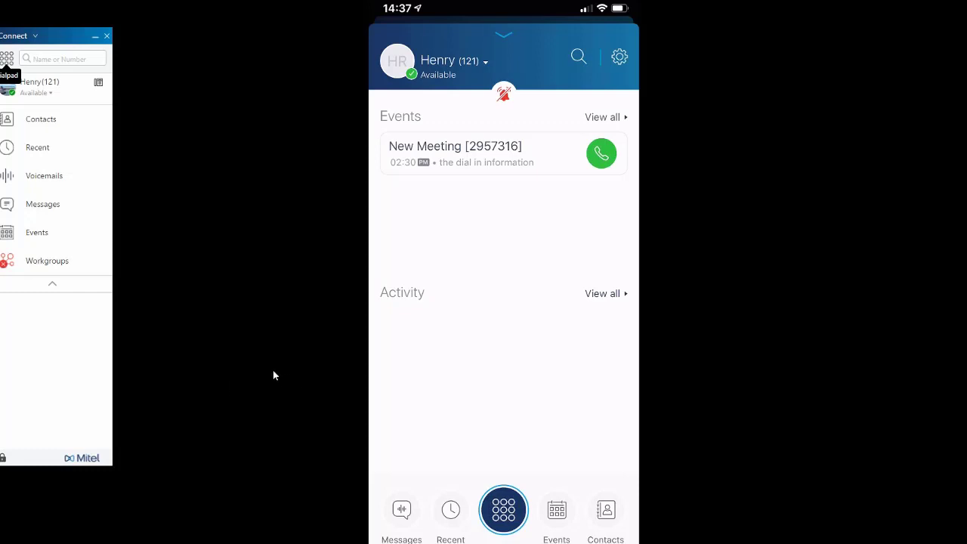
- Switch to Mitel Connect and open the conference of the 2:30 PM New Meeting from the upcoming events
click(41, 236)
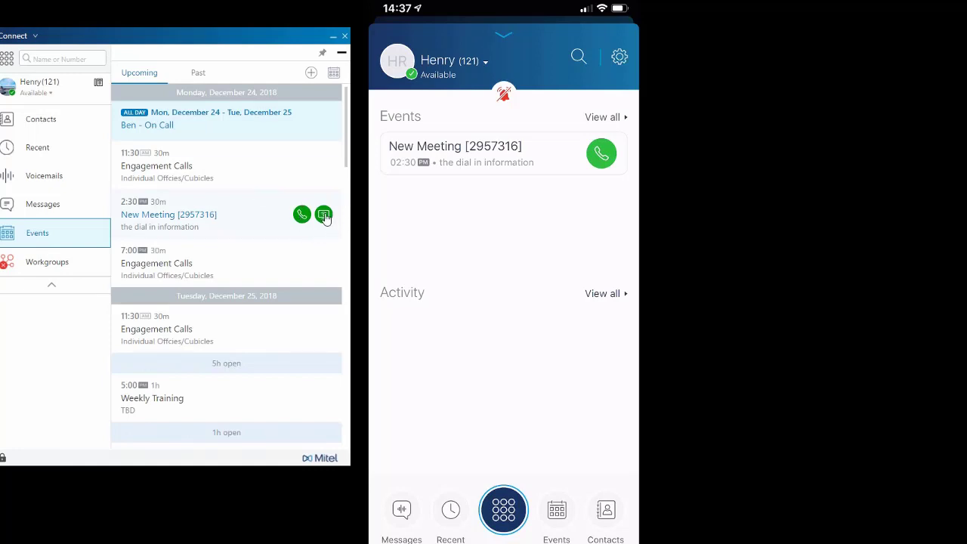
click(323, 216)
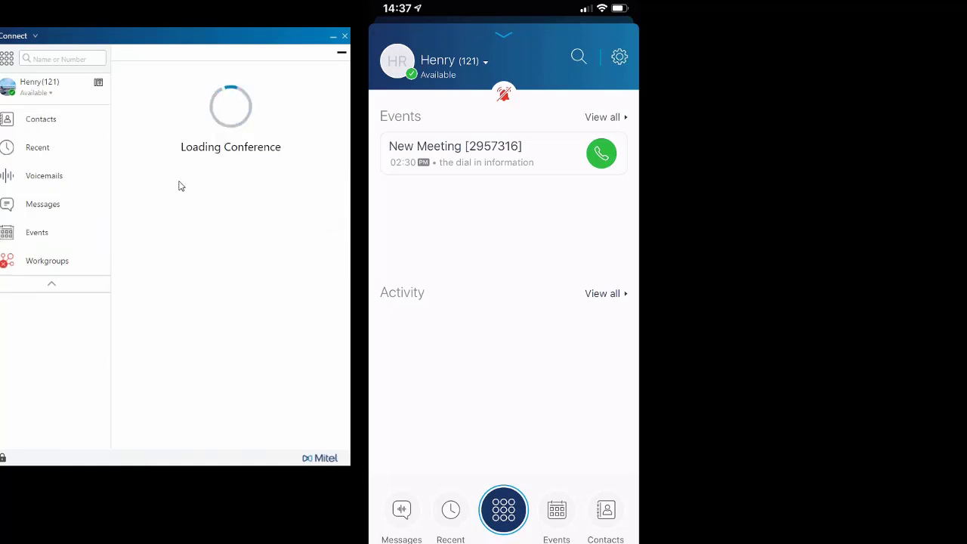